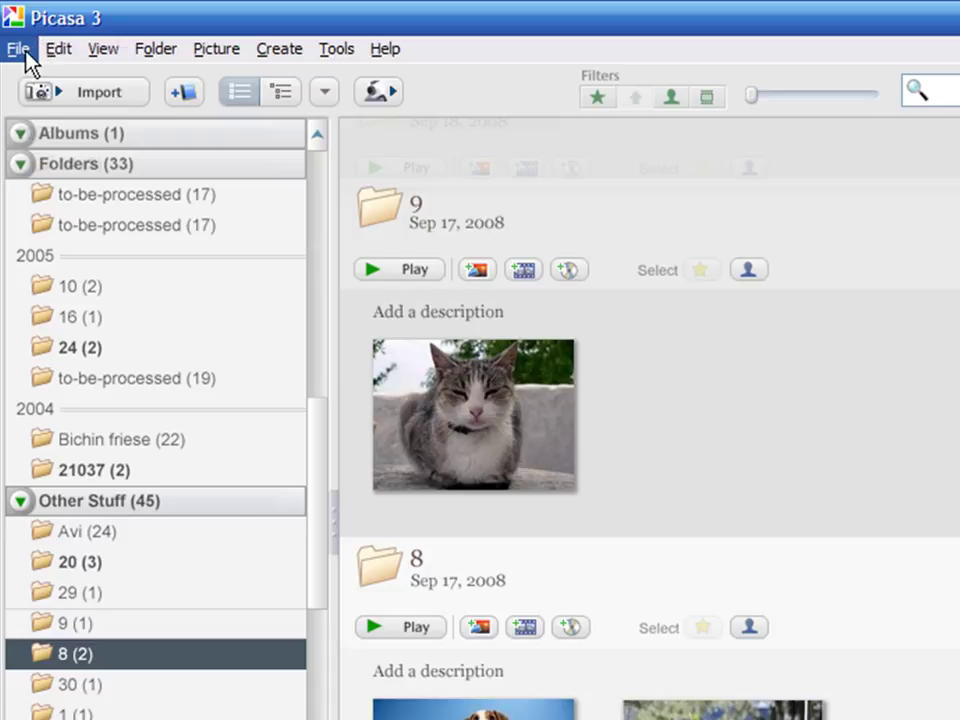
- Open File > Import From and list the devices available in the Import Tray
left_click(25, 52)
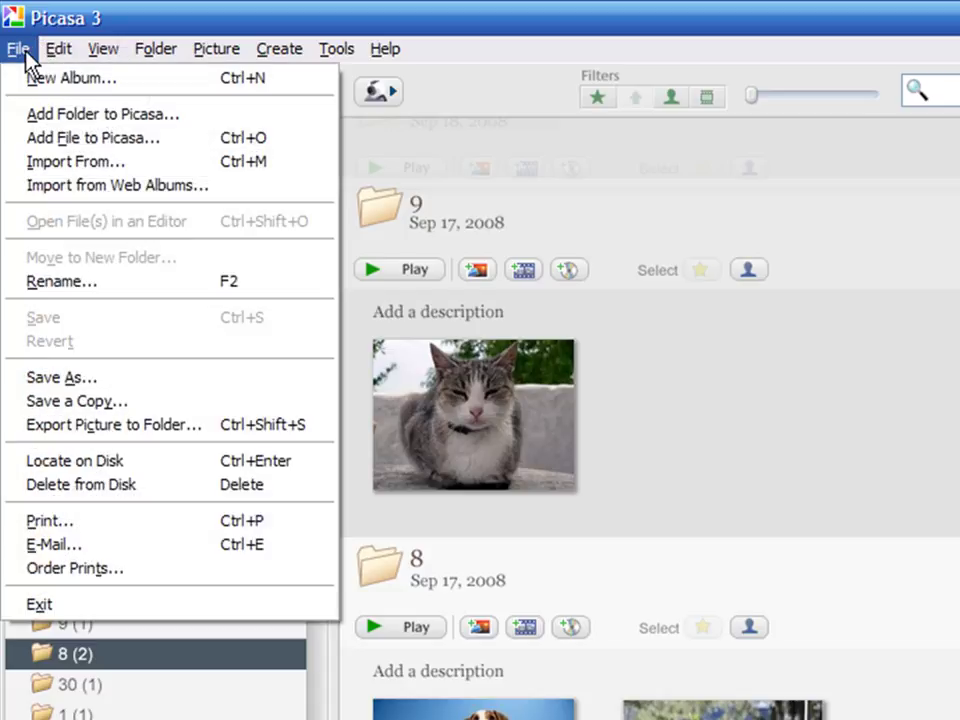
left_click(28, 161)
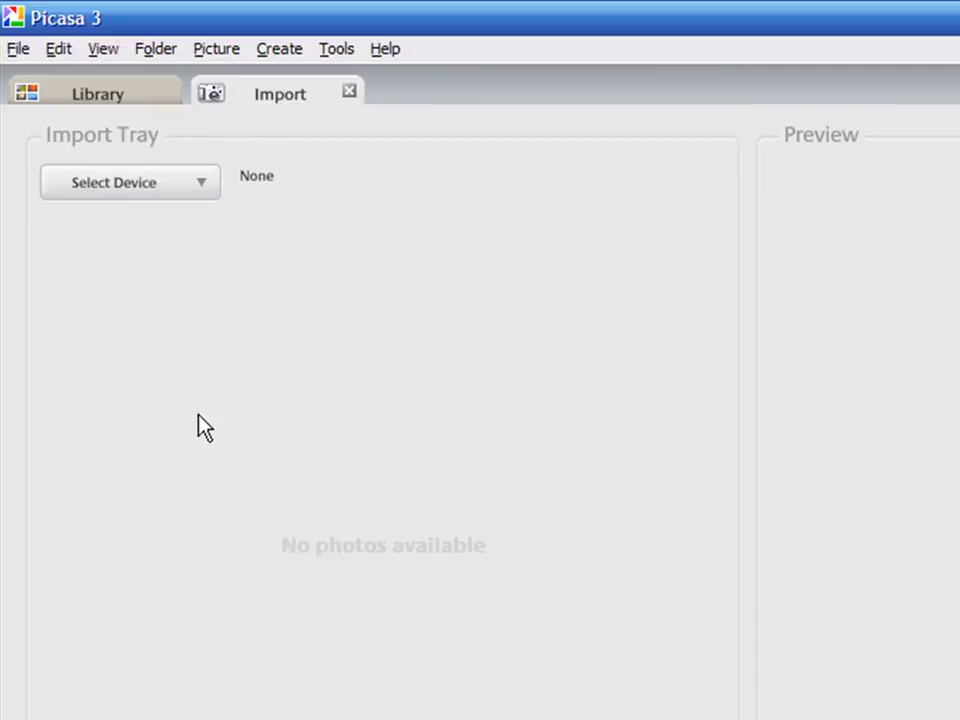
left_click(204, 183)
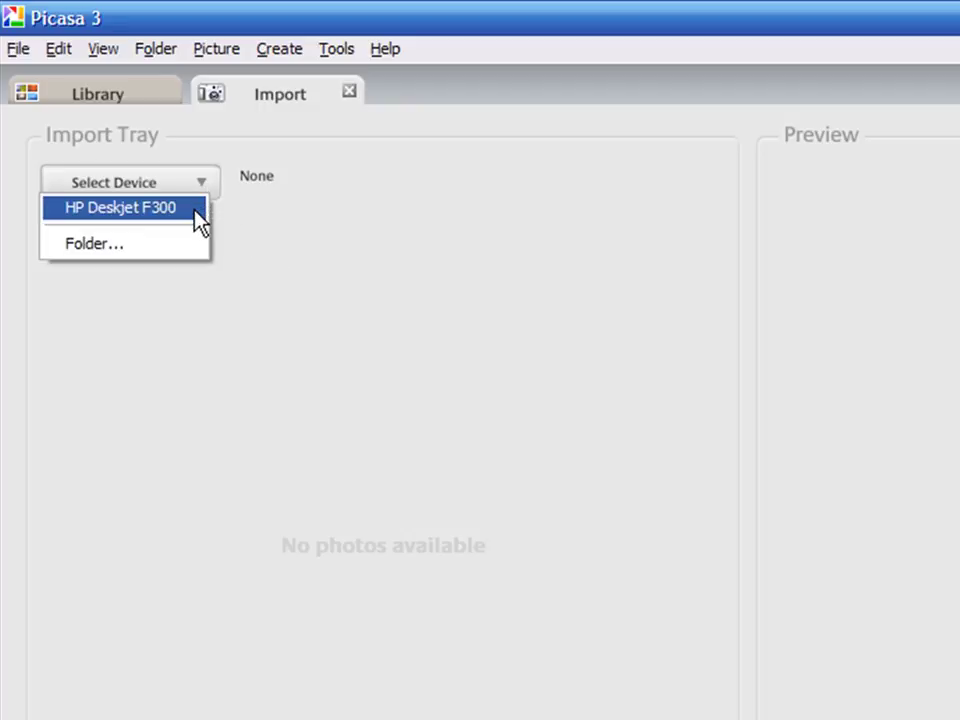
- Scan from the HP Deskjet F300 with Custom Settings and open the quality adjustments
left_click(195, 207)
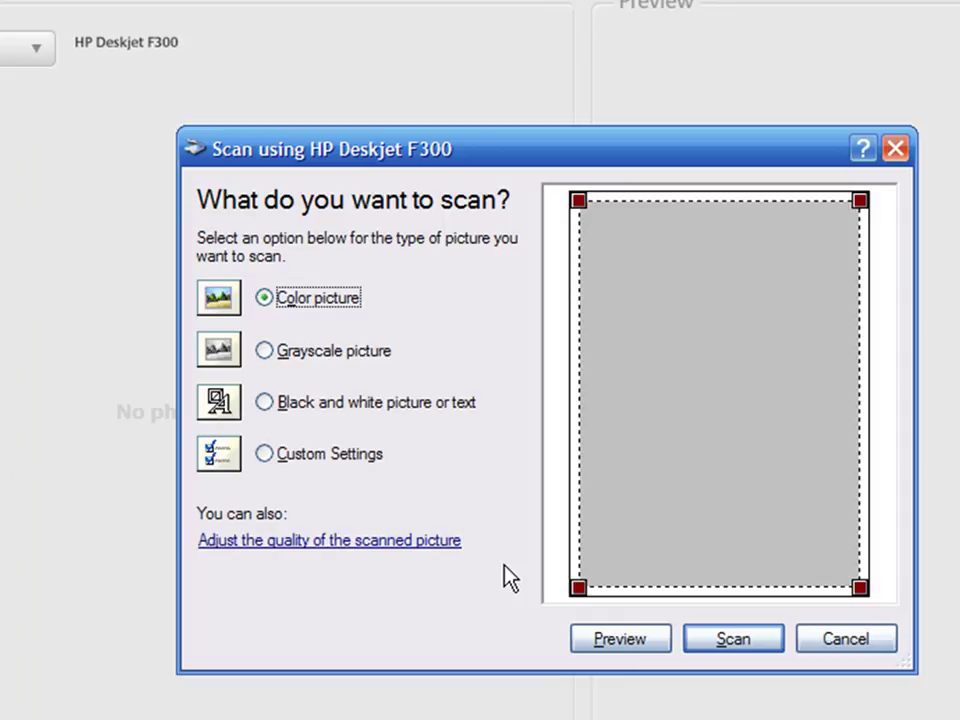
left_click(367, 360)
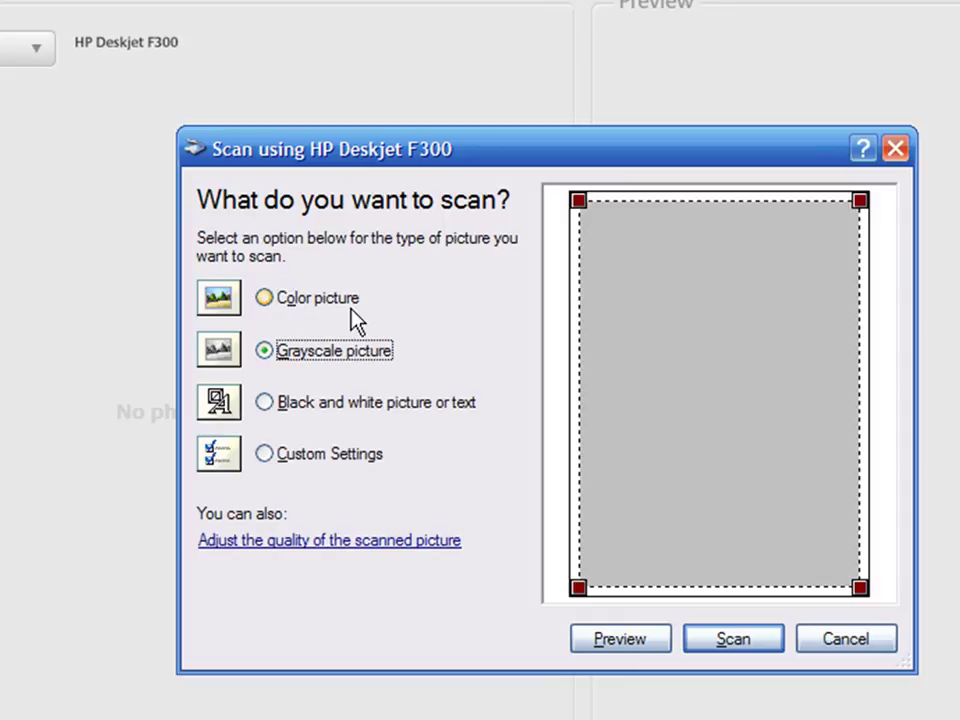
left_click(410, 306)
left_click(357, 405)
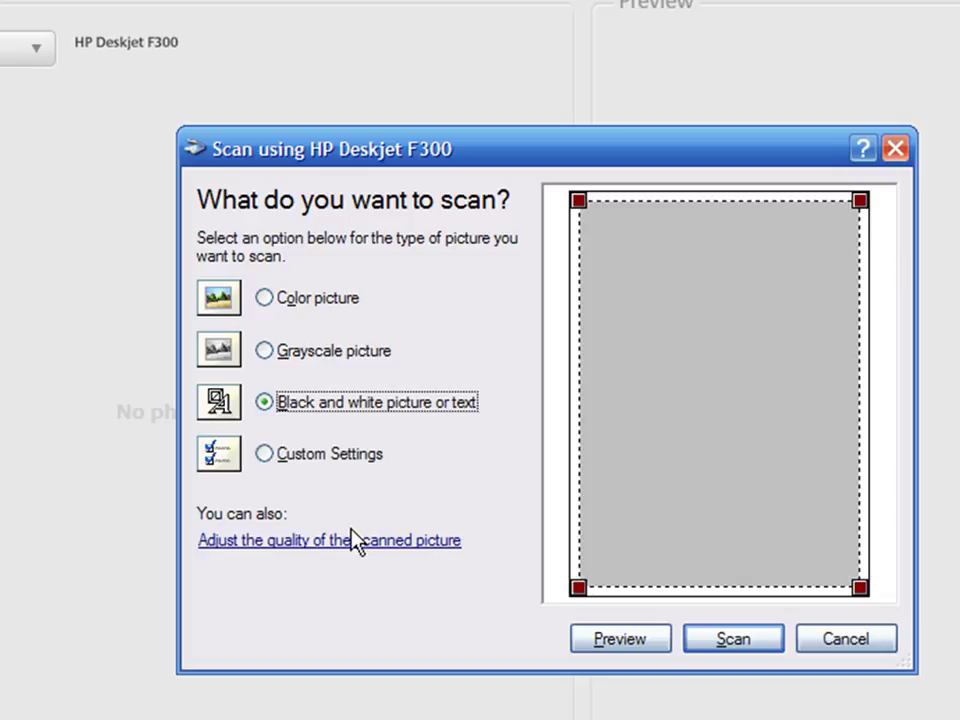
left_click(343, 450)
left_click(313, 539)
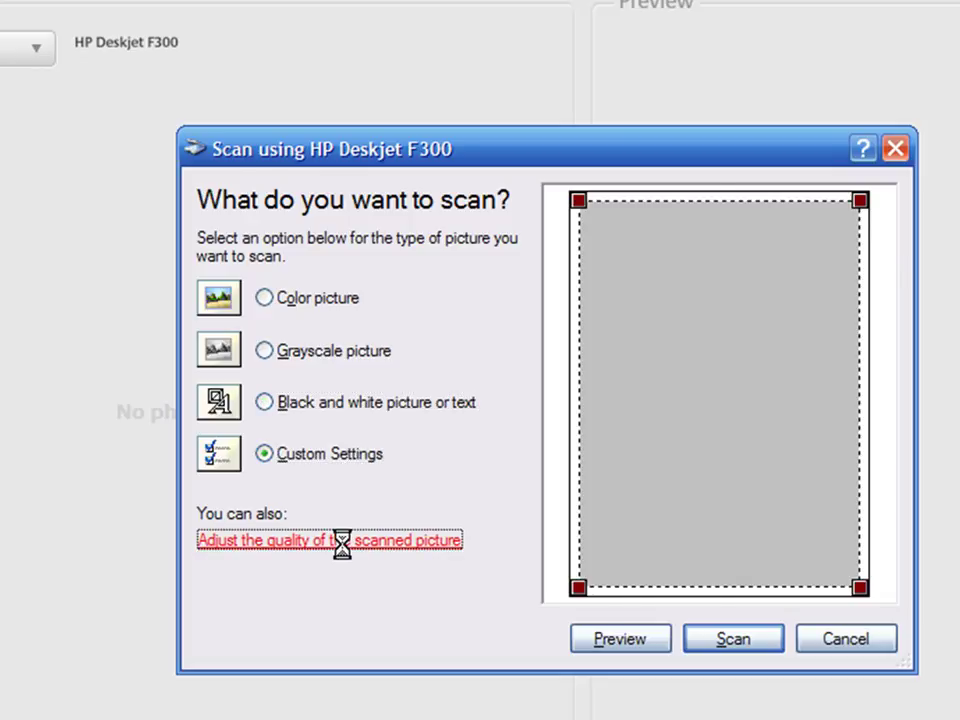
- Raise the scan resolution to 200 DPI and keep the picture type as Color
left_click(371, 470)
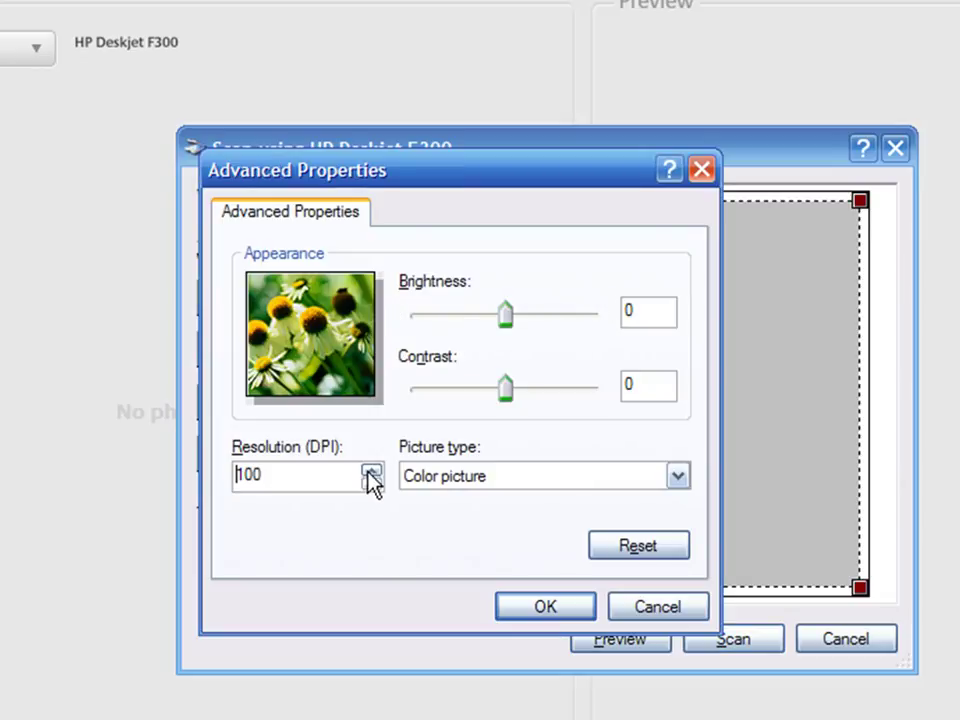
left_click(371, 470)
left_click(371, 470)
left_click(416, 477)
left_click(416, 476)
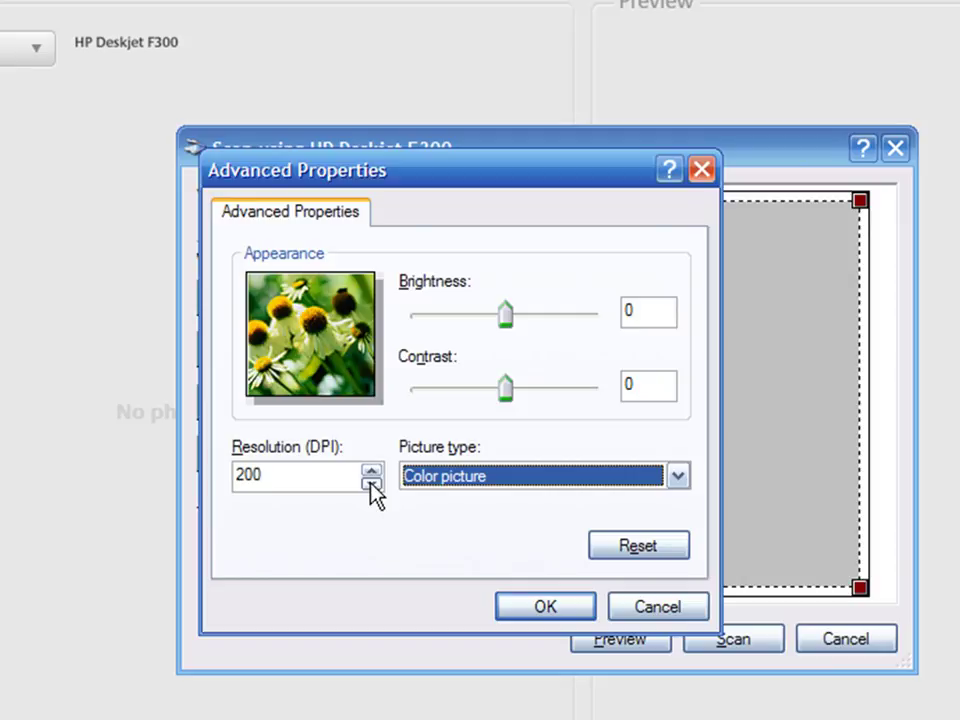
- Adjust the resolution down to 75 DPI and apply the quality settings
left_click(371, 471)
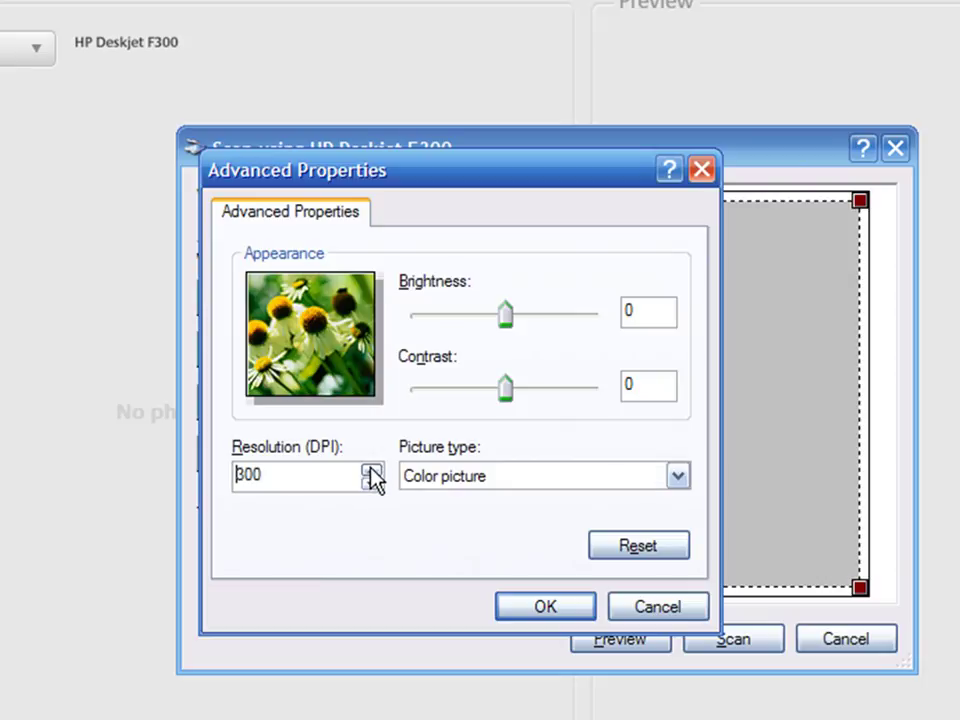
left_click(371, 471)
left_click(371, 483)
left_click(371, 483)
left_click(371, 483)
left_click(370, 476)
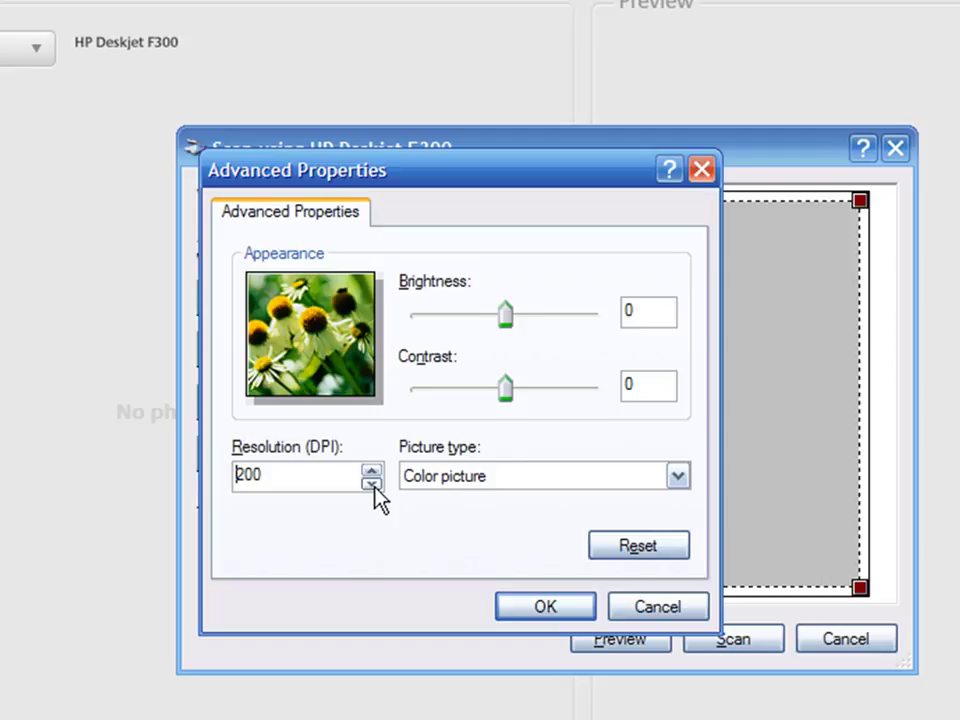
left_click(372, 484)
left_click(372, 484)
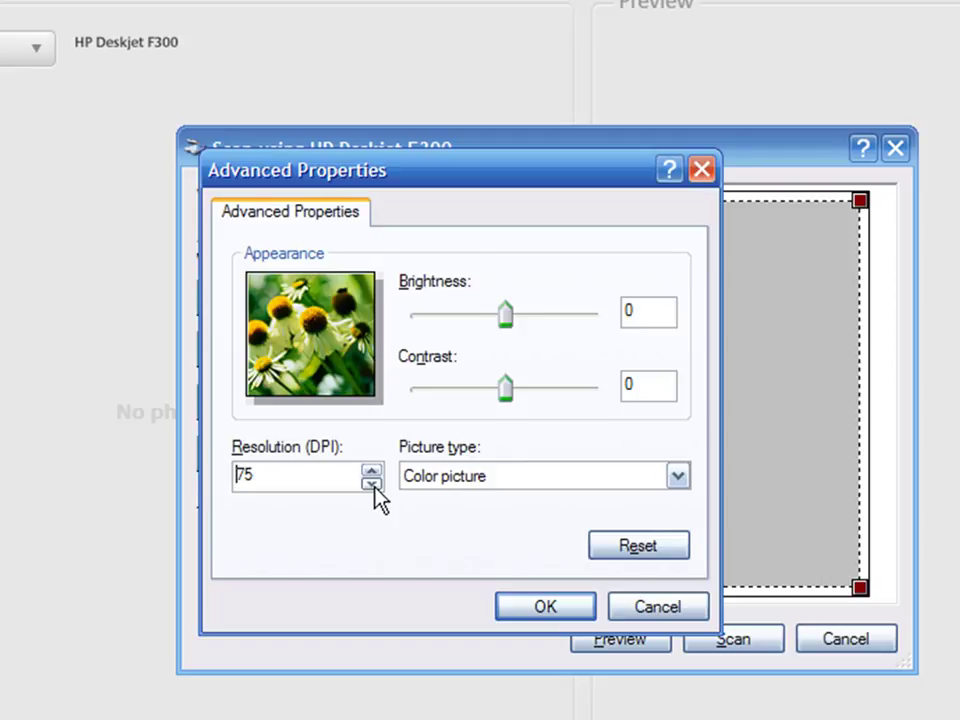
left_click(519, 620)
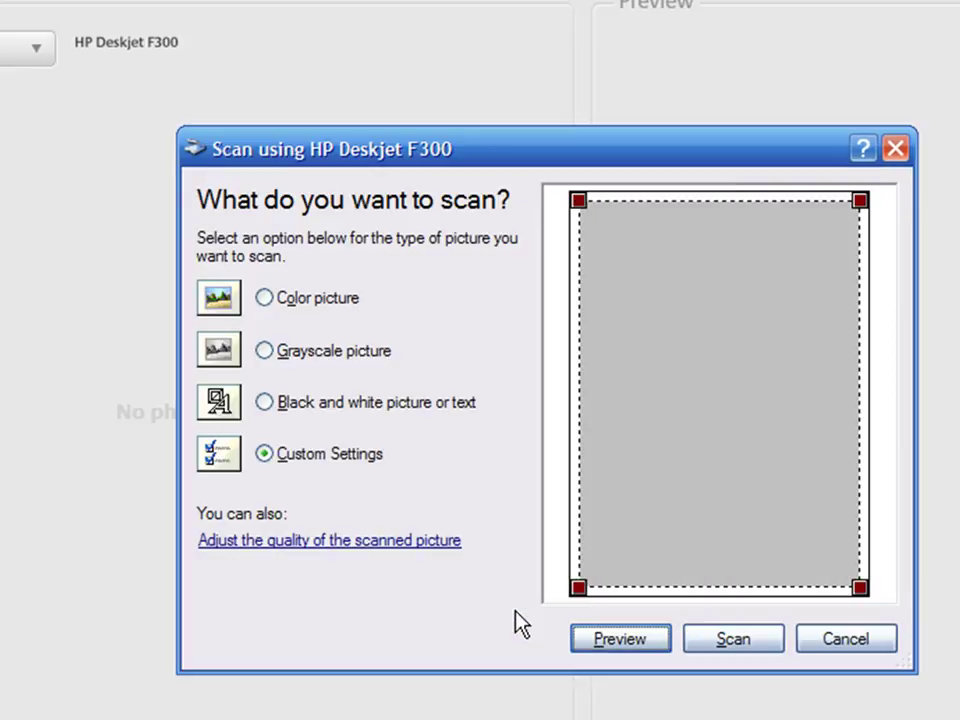
- Preview the building photo and fit the scan area around it
left_click(627, 642)
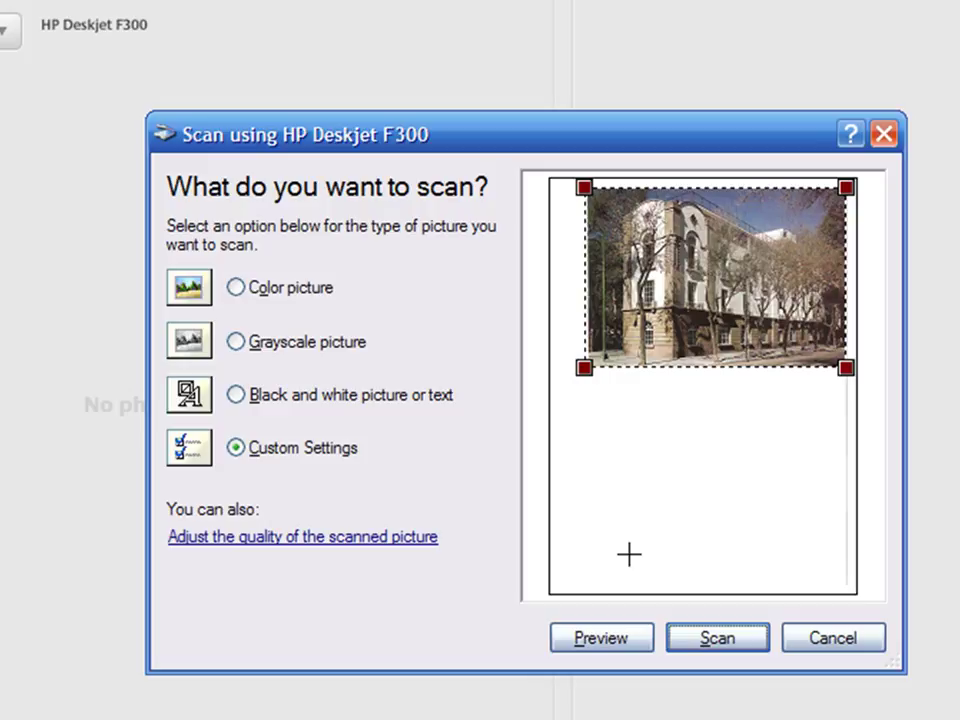
mouse_move(573, 376)
left_mouse_down()
mouse_move(561, 407)
mouse_move(572, 381)
left_mouse_up()
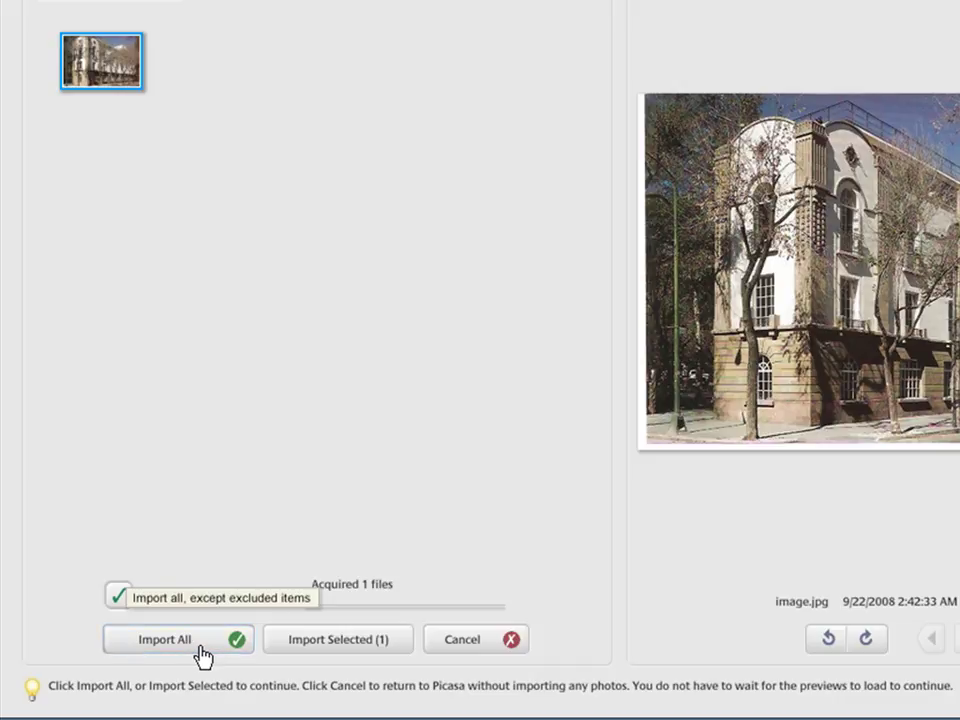
- Import the scanned building photo image.jpg from the Import Tray
left_click(303, 652)
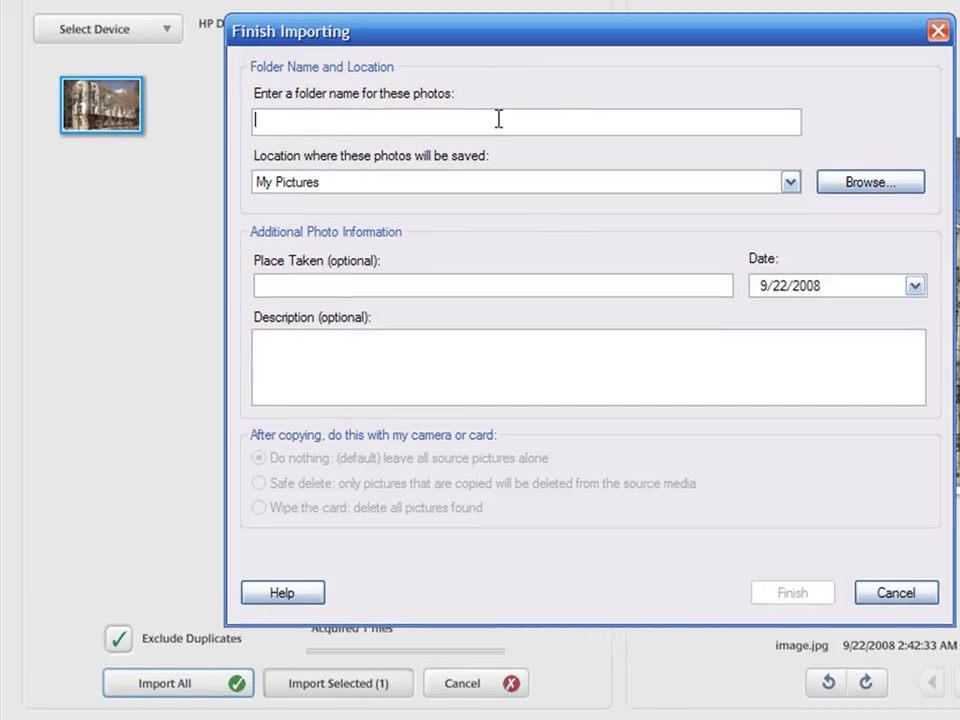
- Name the import folder 'city', leaving the My Pictures location unchanged
type("city")
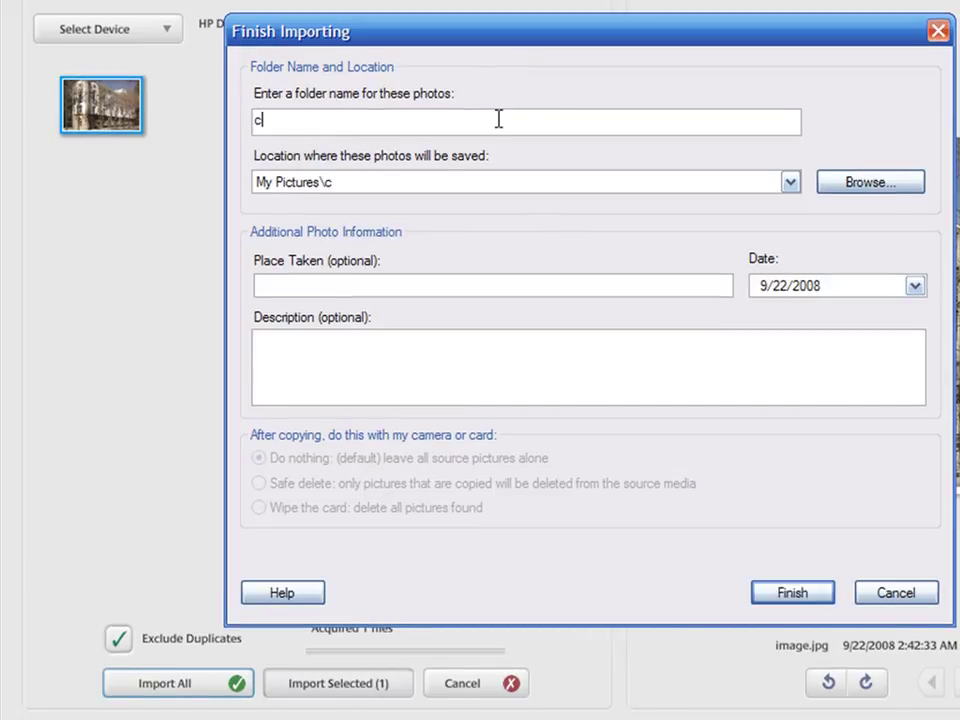
left_click(565, 185)
left_click(600, 190)
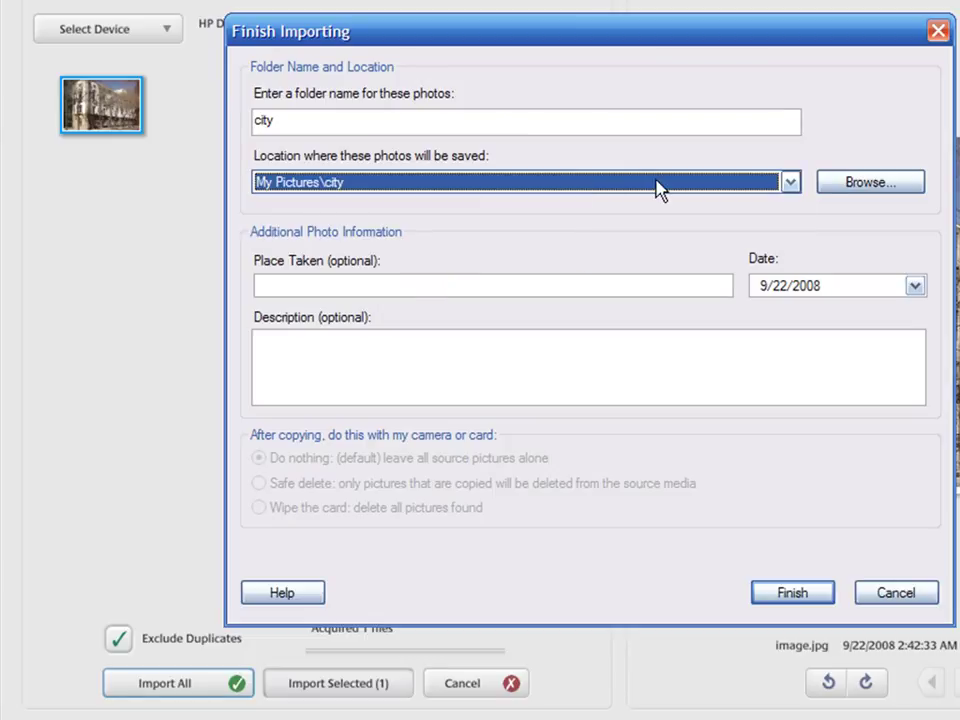
left_click(838, 183)
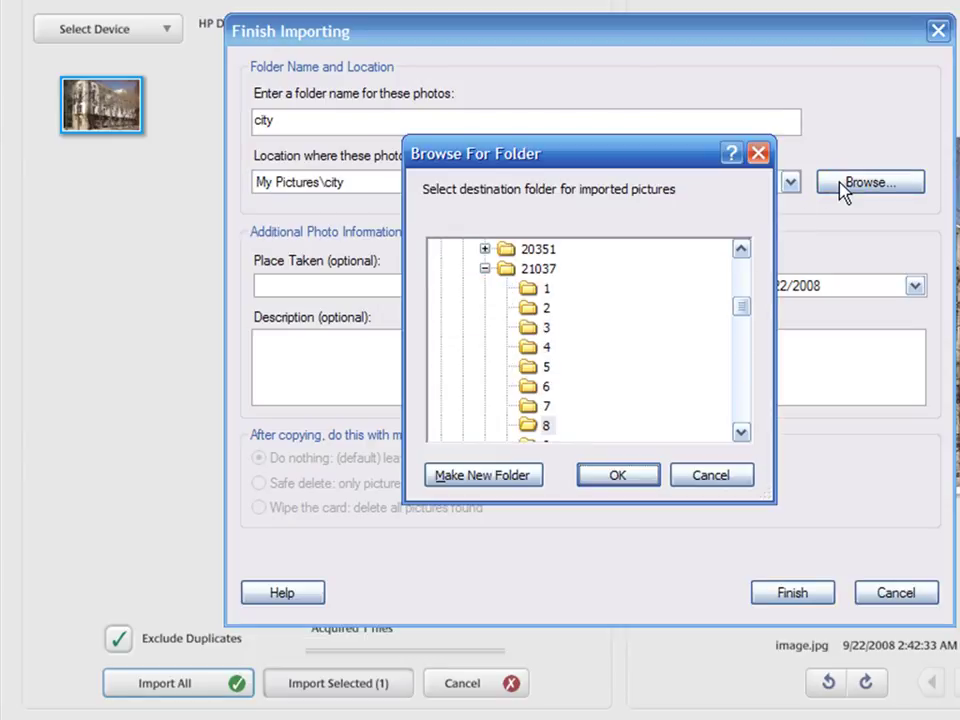
left_click(714, 479)
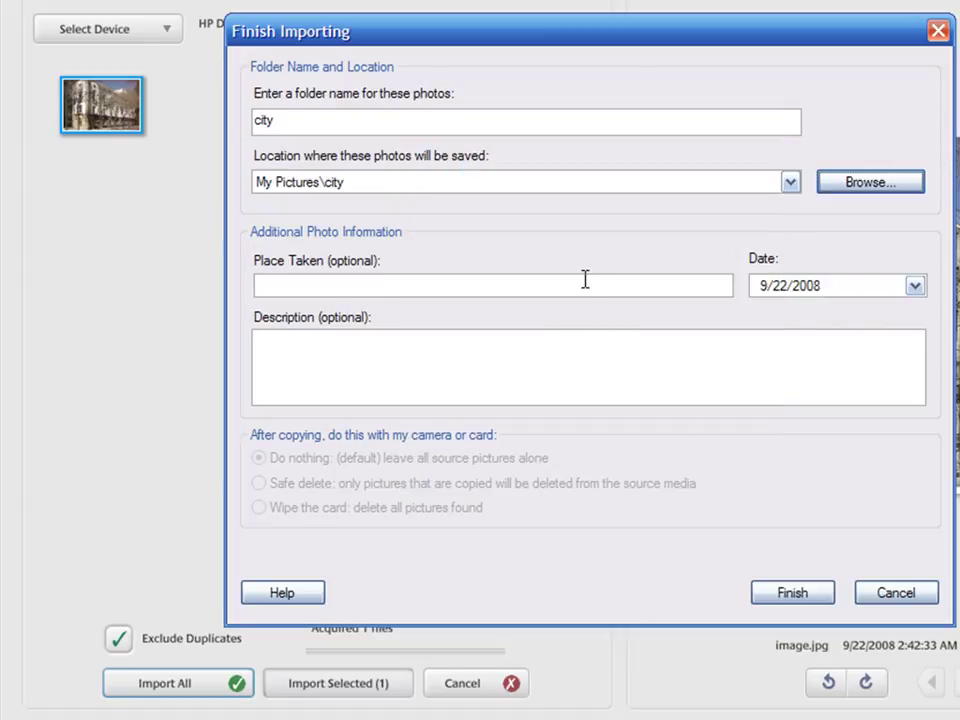
- Enter place 'in some great city', year 2007 and description 'This is some great building'
left_click(585, 284)
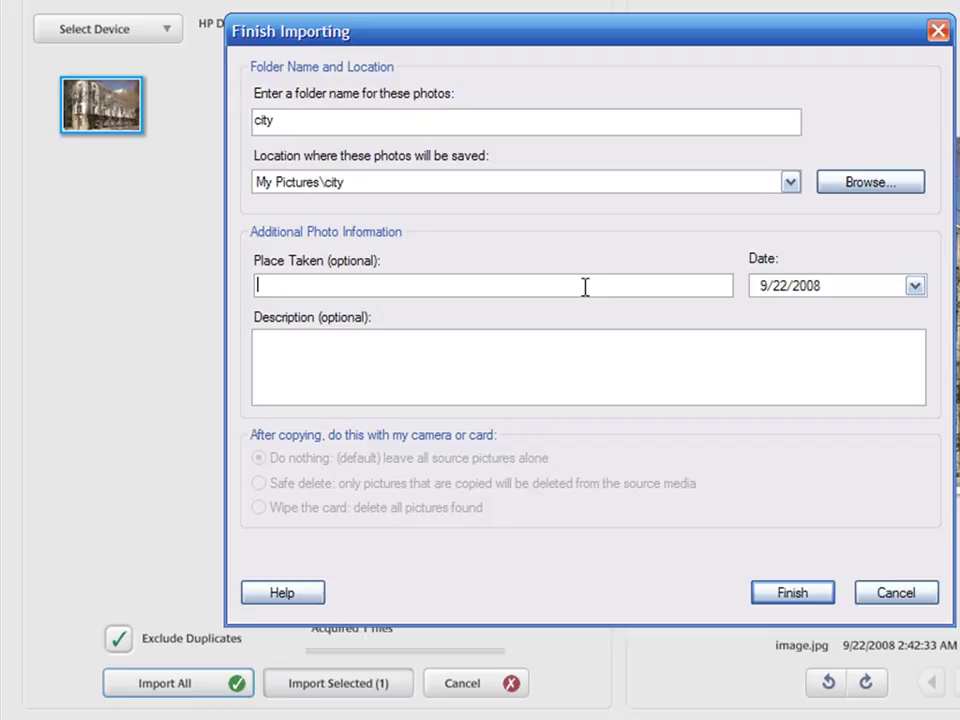
type("in some great city")
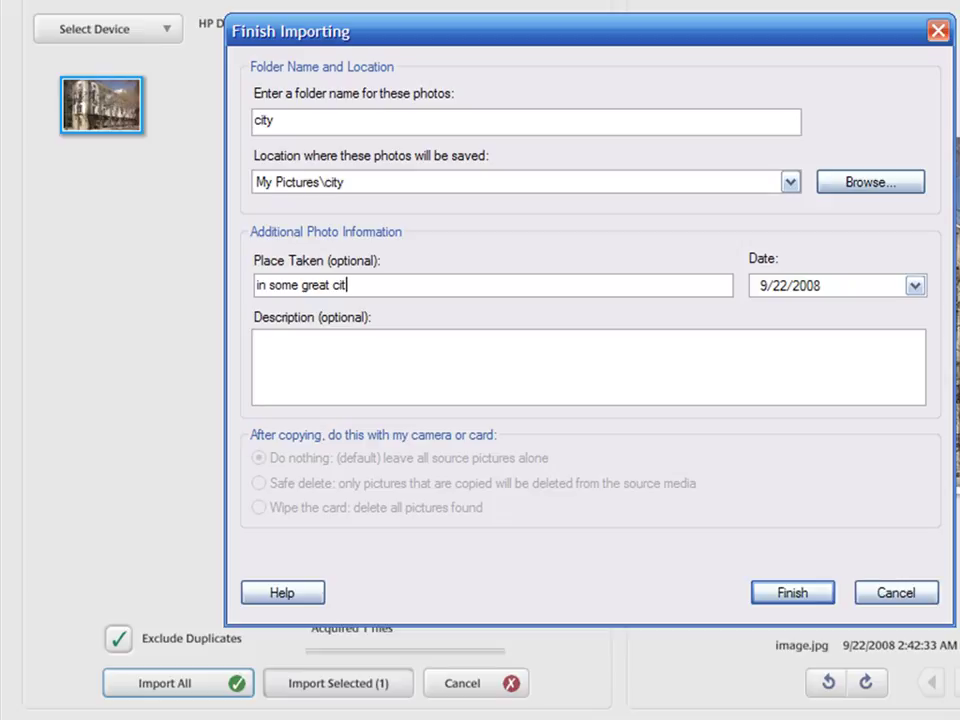
left_click(806, 287)
type("2007")
left_click(786, 384)
type("This is some")
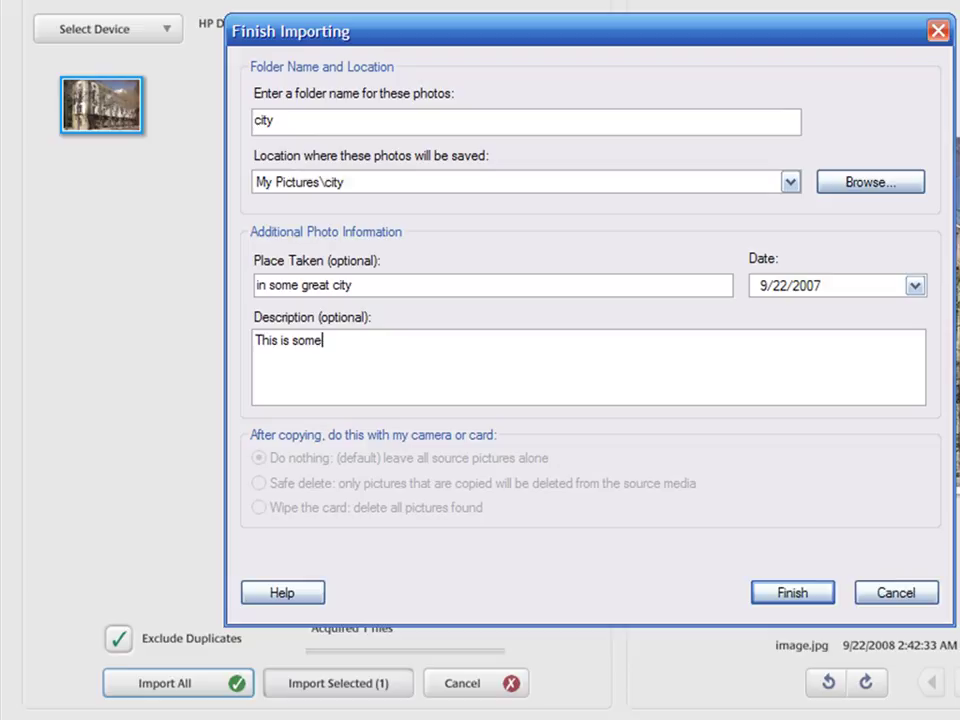
type(" great building")
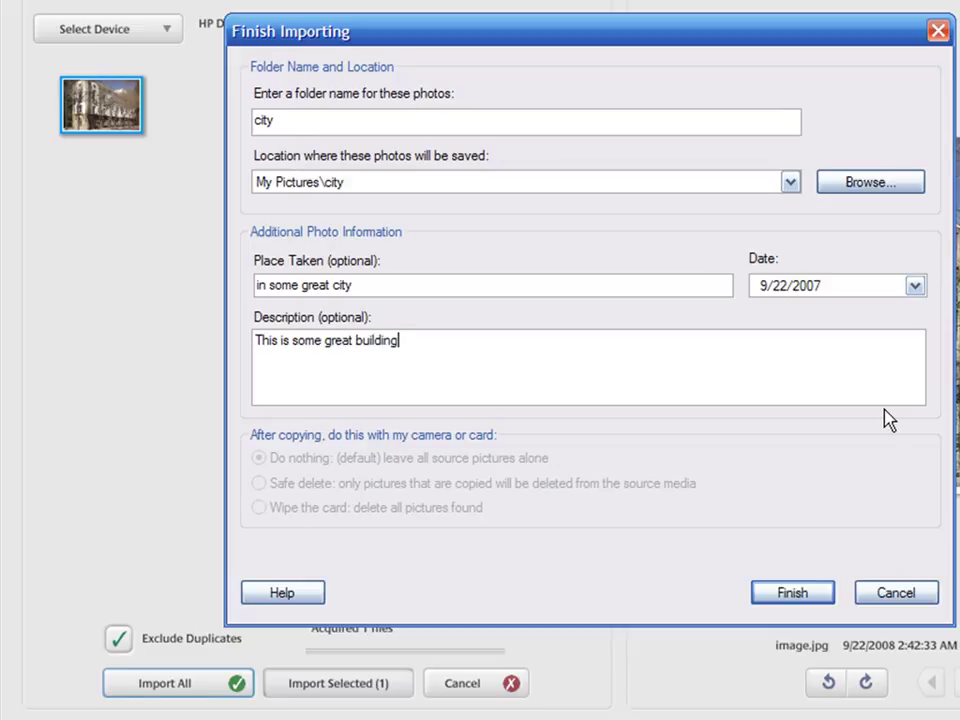
- Finish the import and open the building photo in the city folder
left_click(824, 596)
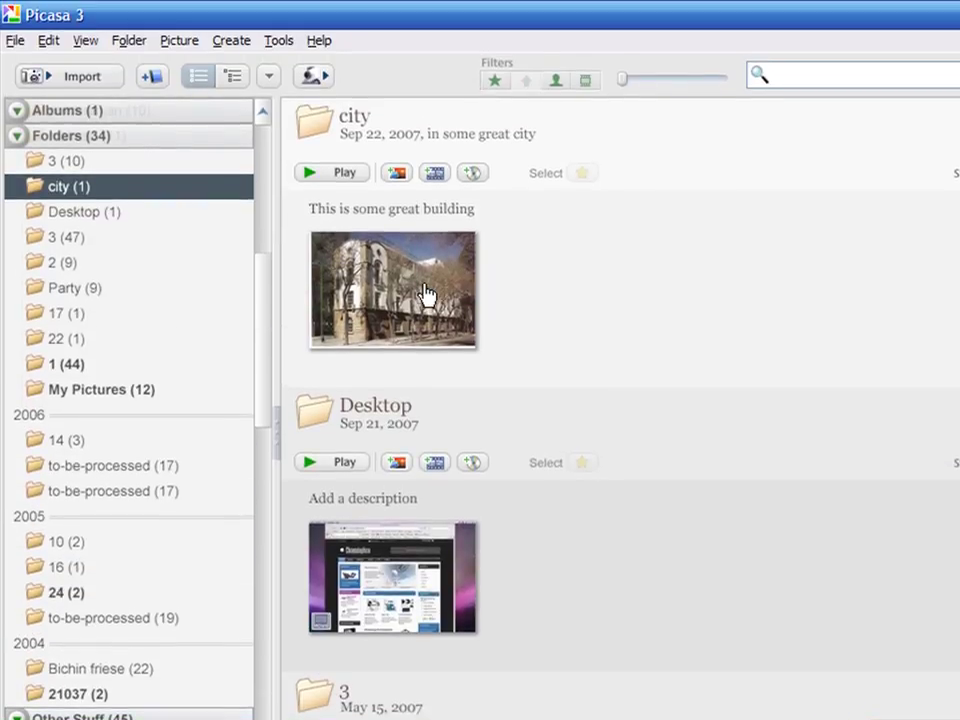
double_click(425, 293)
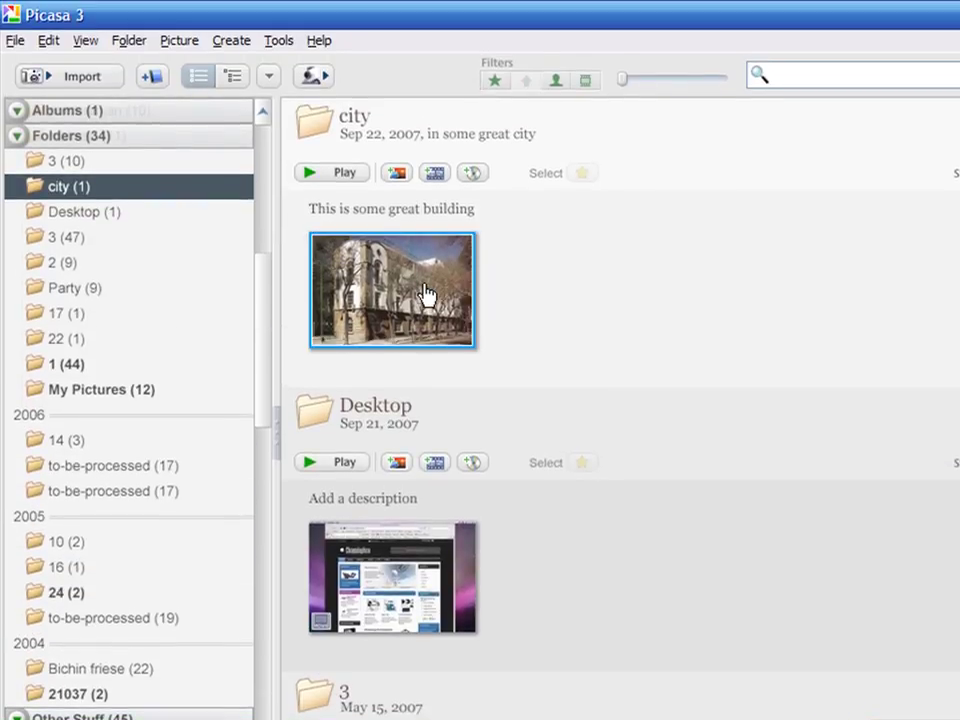